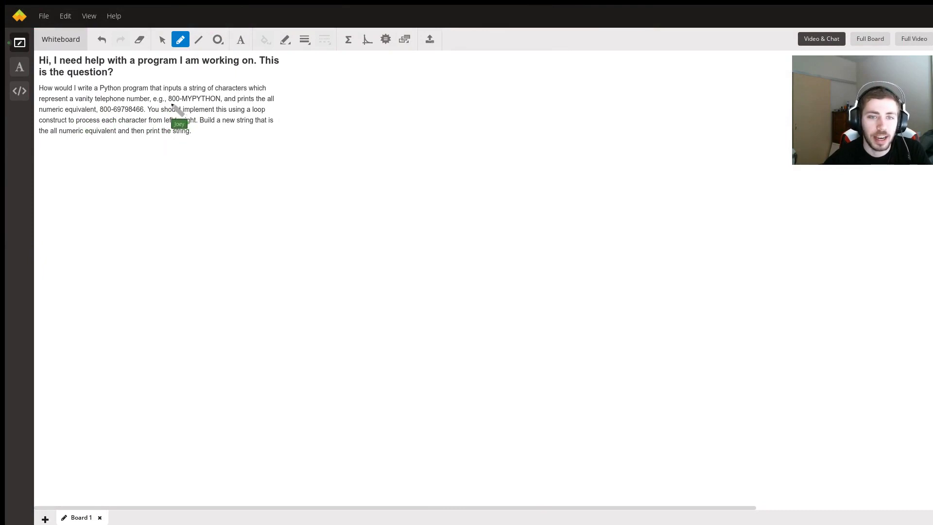
drag(169, 102, 219, 102)
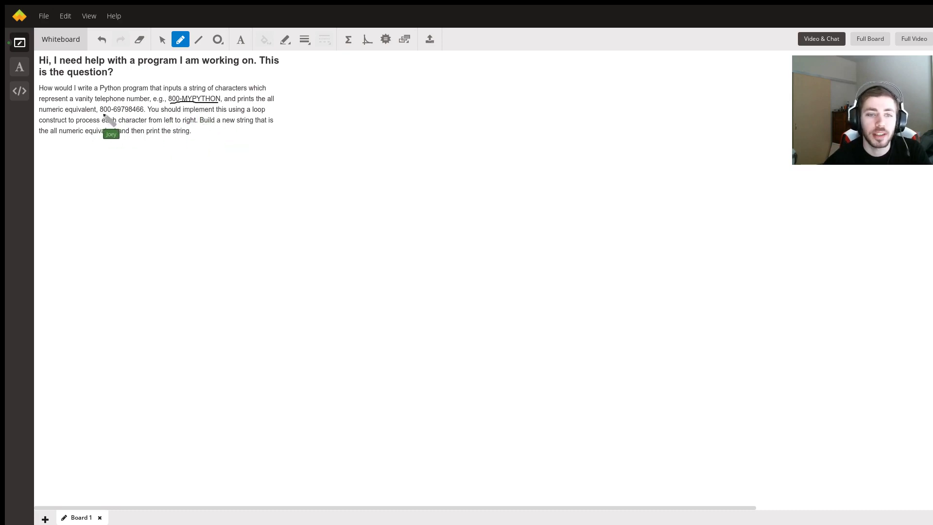
drag(100, 113, 143, 114)
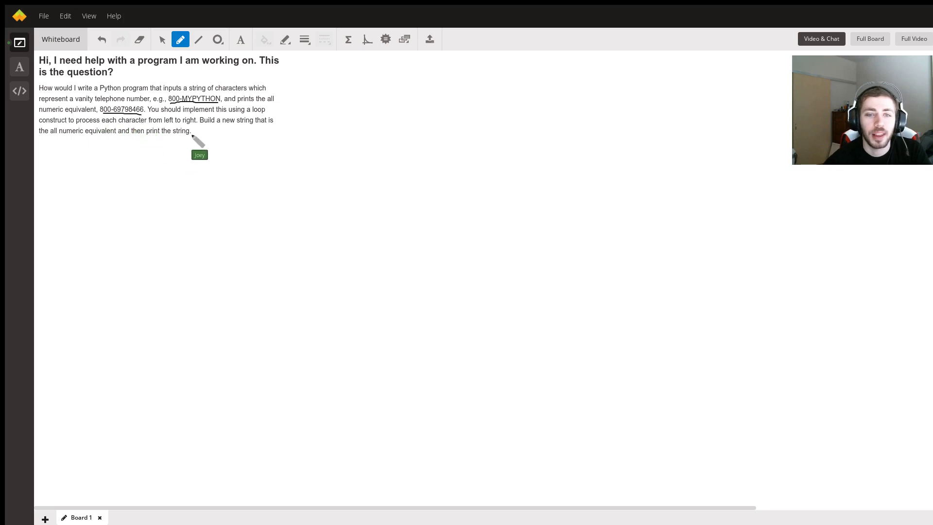
drag(258, 114, 265, 113)
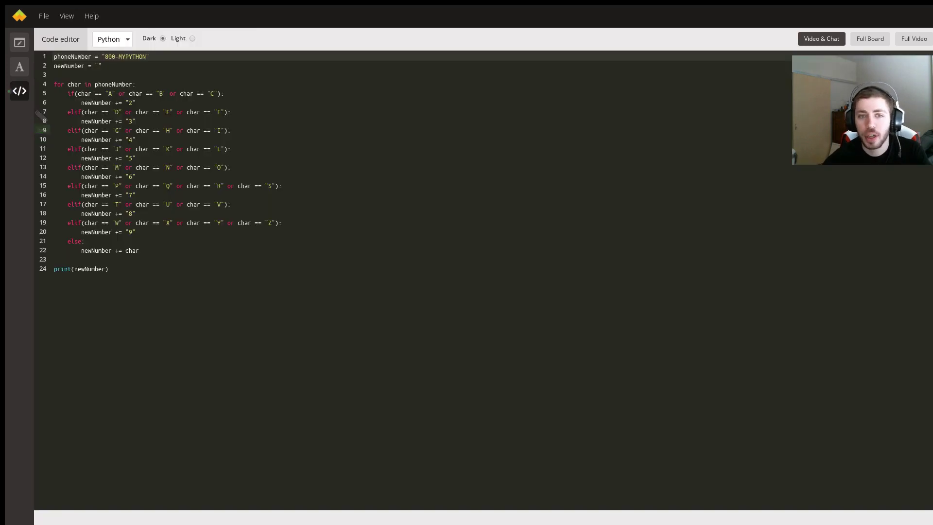
Step: Highlight the for loop on lines 4–22 of the Python program, then clear the highlight
mouse_move(138, 250)
mouse_down()
mouse_move(54, 149)
mouse_move(54, 84)
mouse_up()
key(Right)
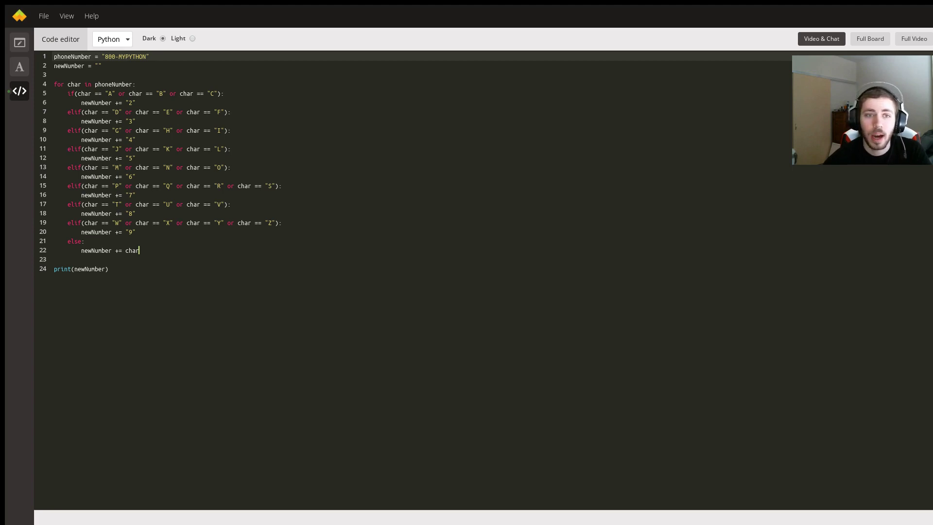
drag(149, 56, 58, 56)
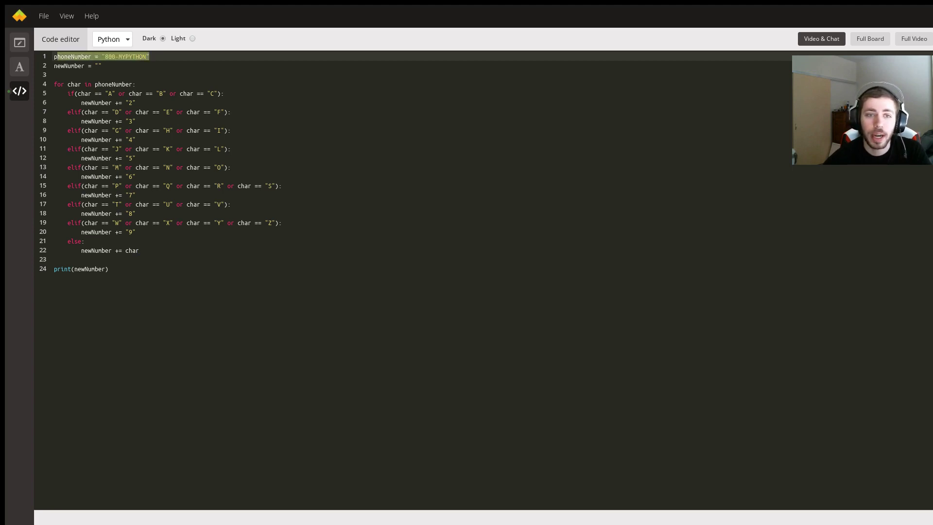
click(116, 56)
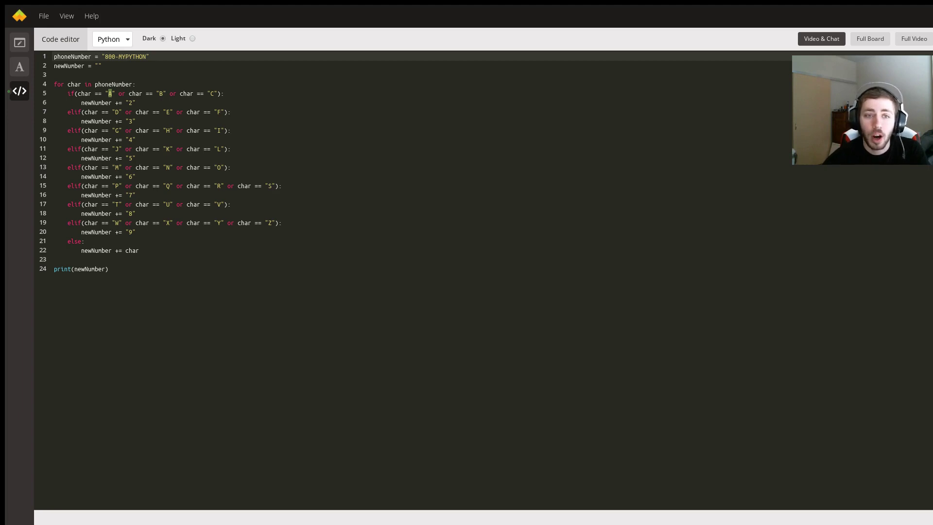
drag(102, 66, 55, 66)
drag(136, 194, 126, 195)
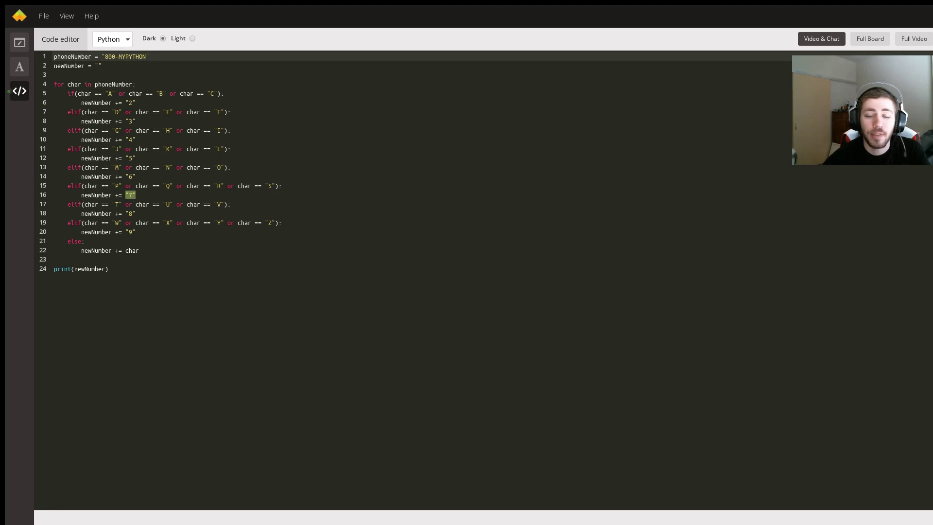
drag(102, 57, 117, 56)
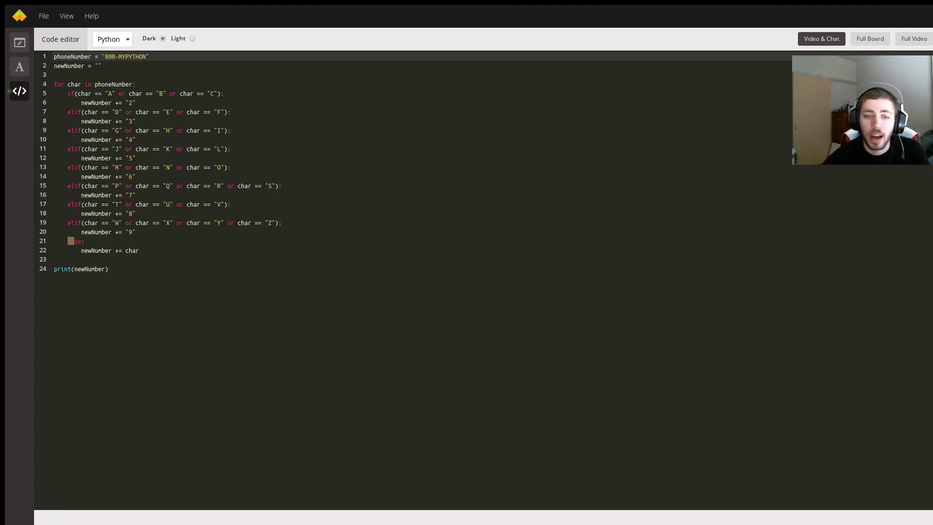
drag(67, 241, 139, 250)
key(Down)
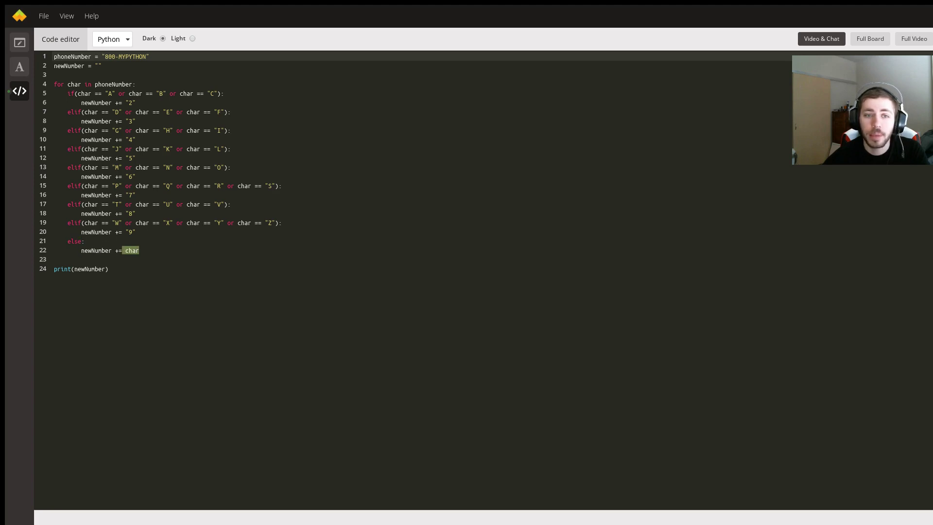
drag(108, 268, 54, 269)
click(109, 268)
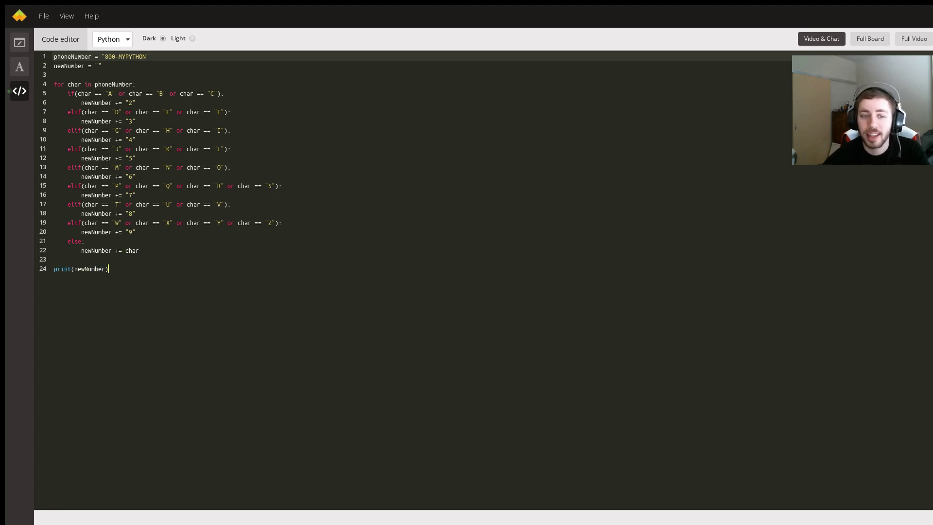
mouse_move(138, 249)
mouse_down()
mouse_move(67, 240)
mouse_move(55, 83)
mouse_up()
click(54, 83)
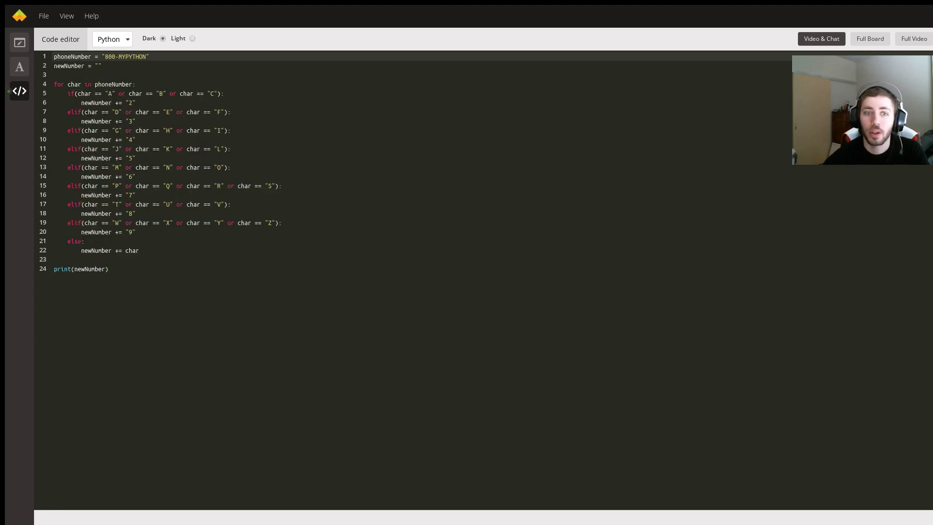